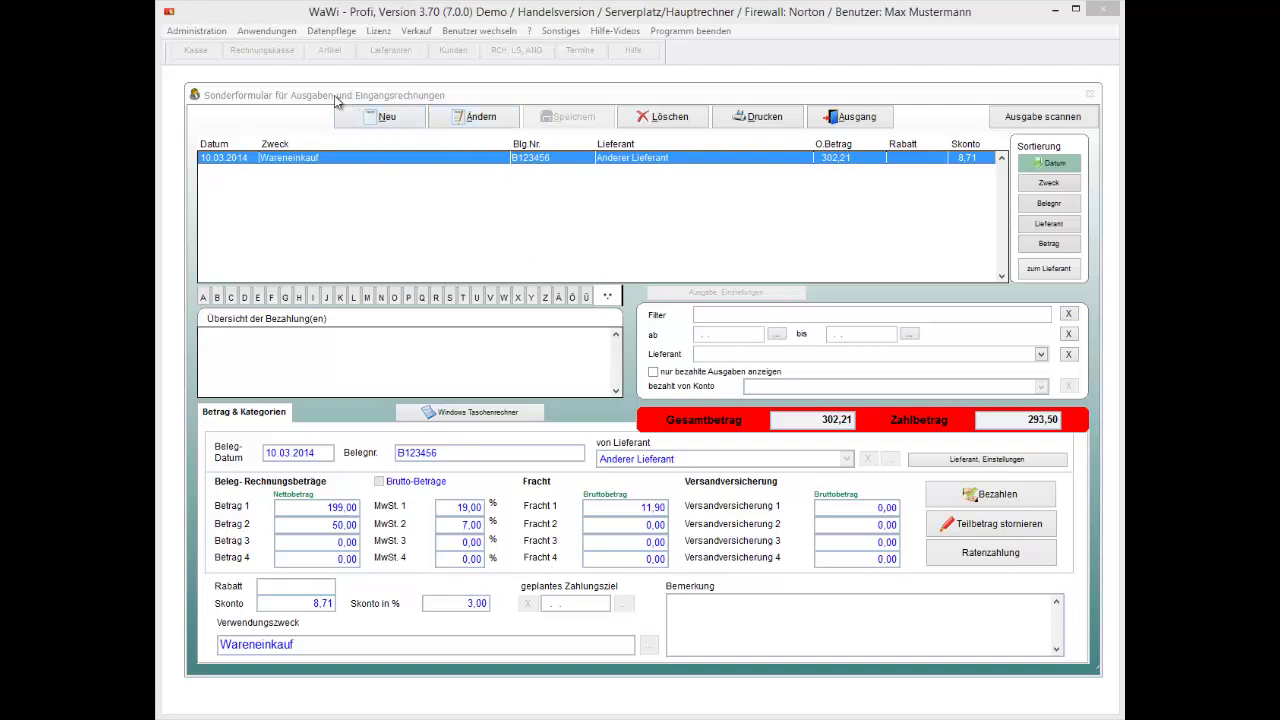
Open the SEPA transfer form for the Wareneinkauf expense dated 10.03.2014
left_click(267, 157)
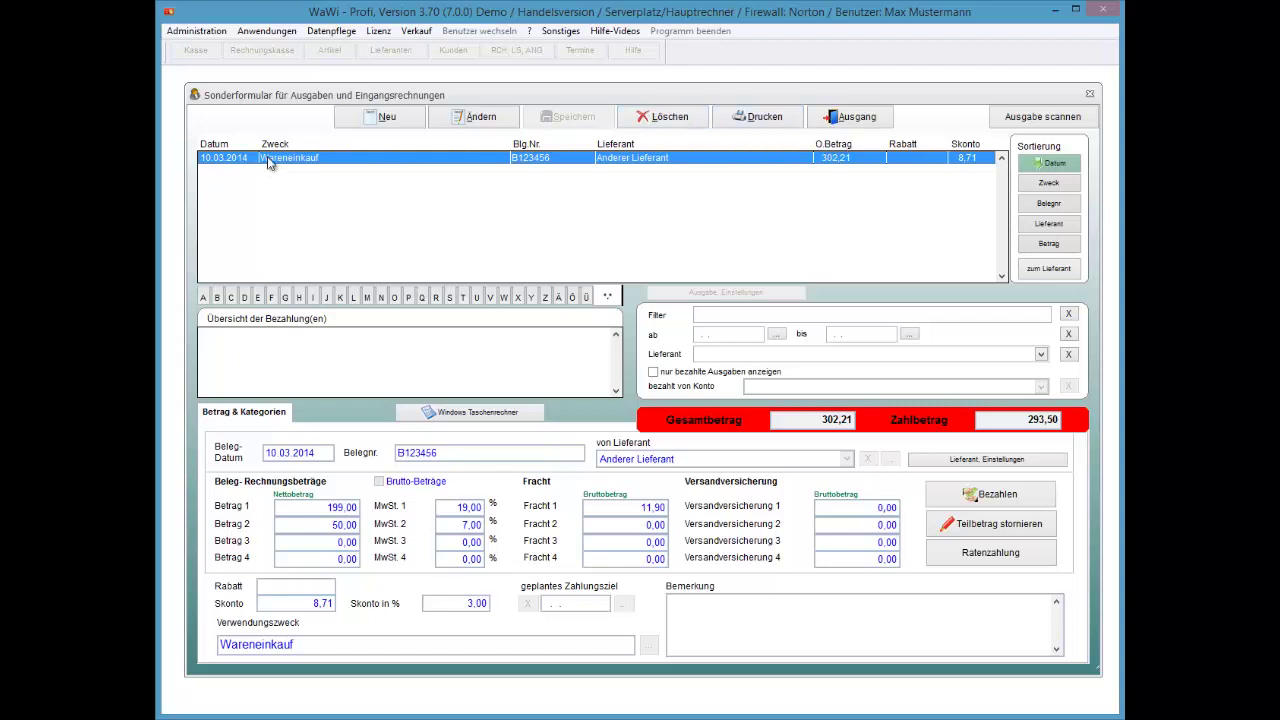
key("shift+F10")
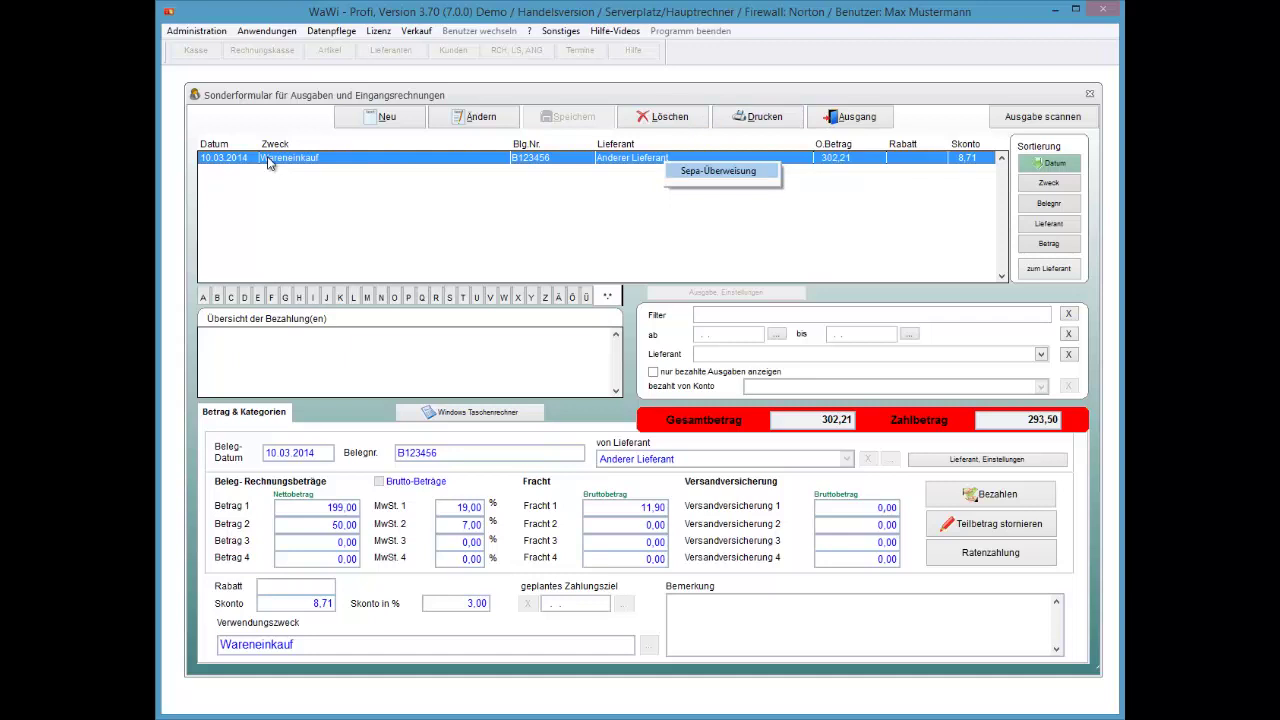
key("Return")
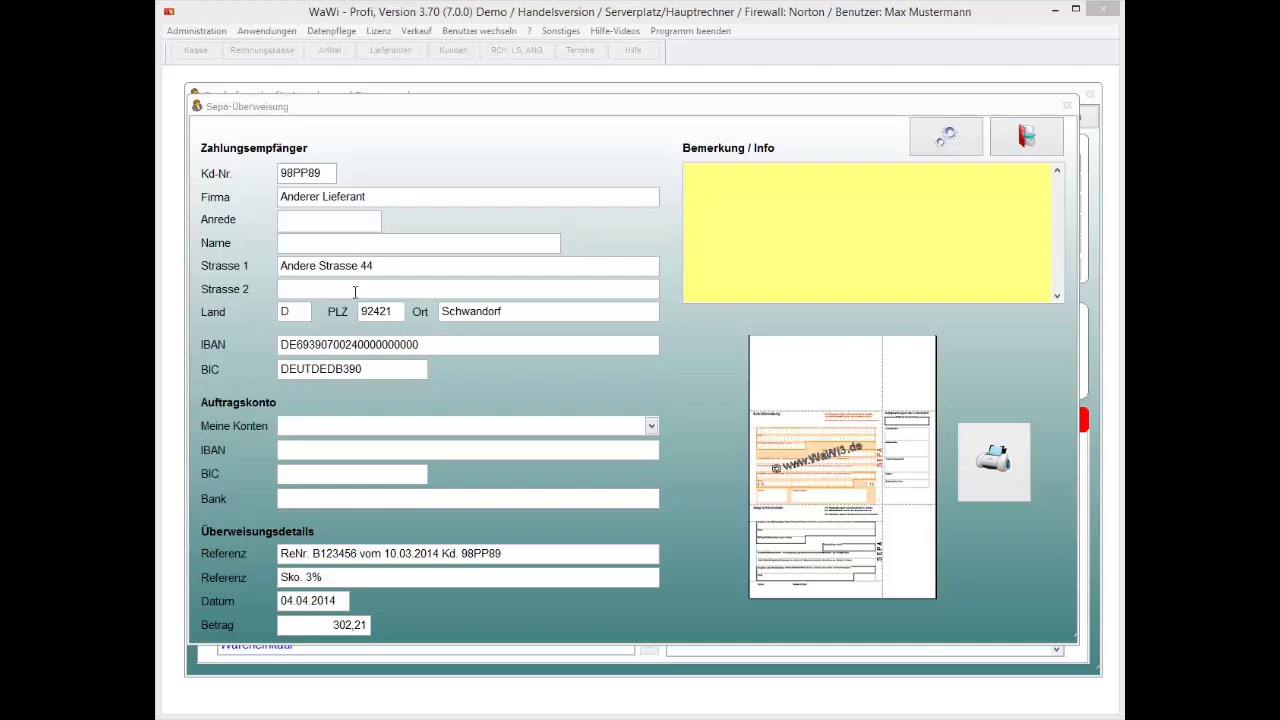
Go through the payee details and select the Geschäftskonto as the ordering account for the SEPA transfer
left_click(326, 175)
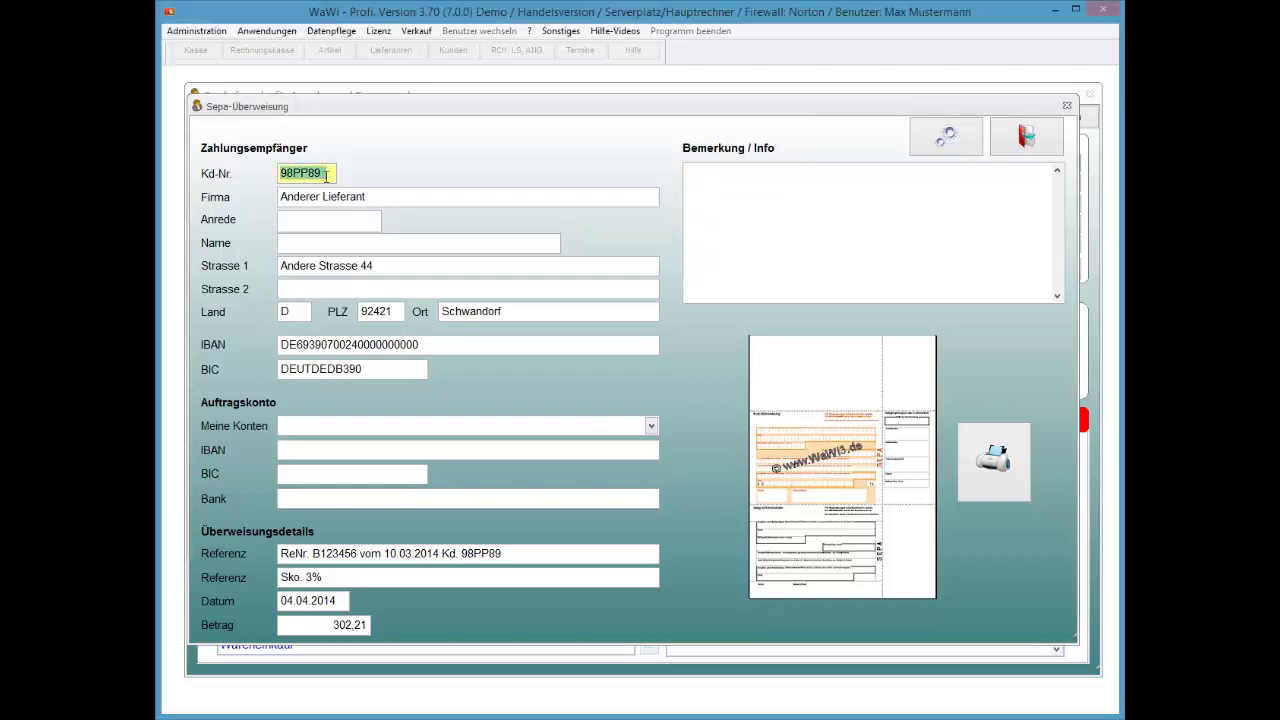
key("Tab")
key("Tab")
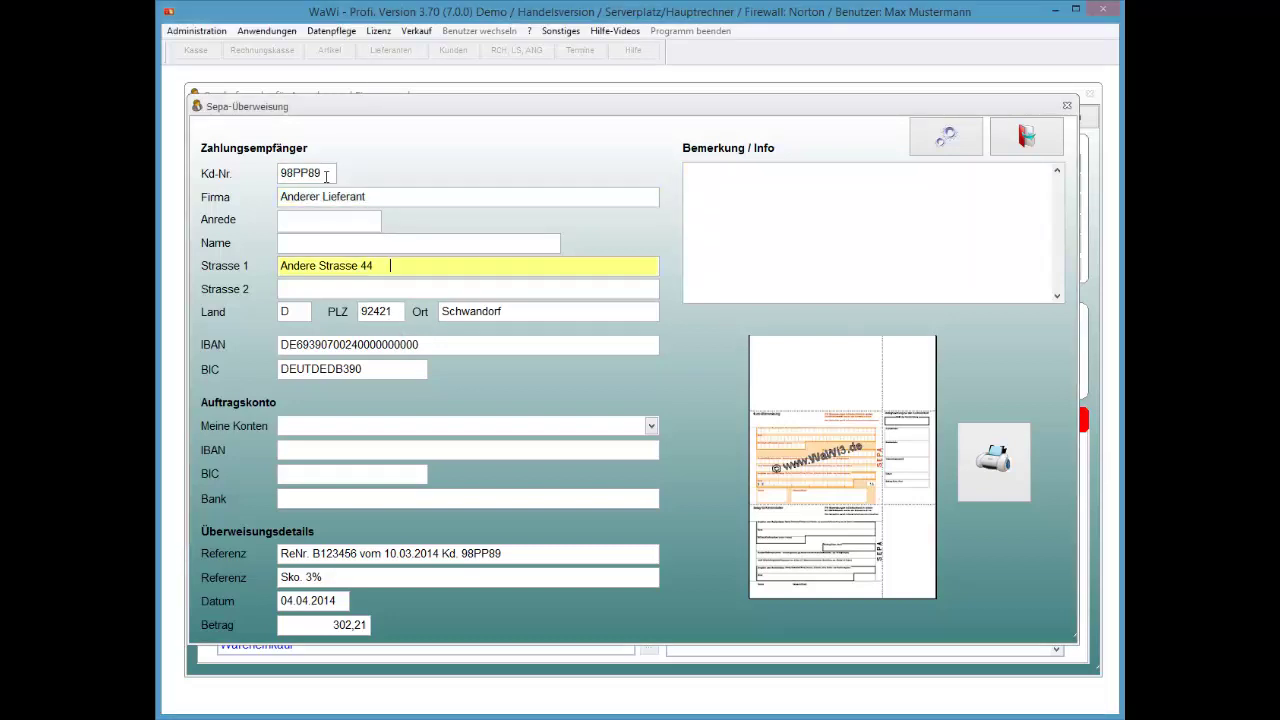
key("Tab")
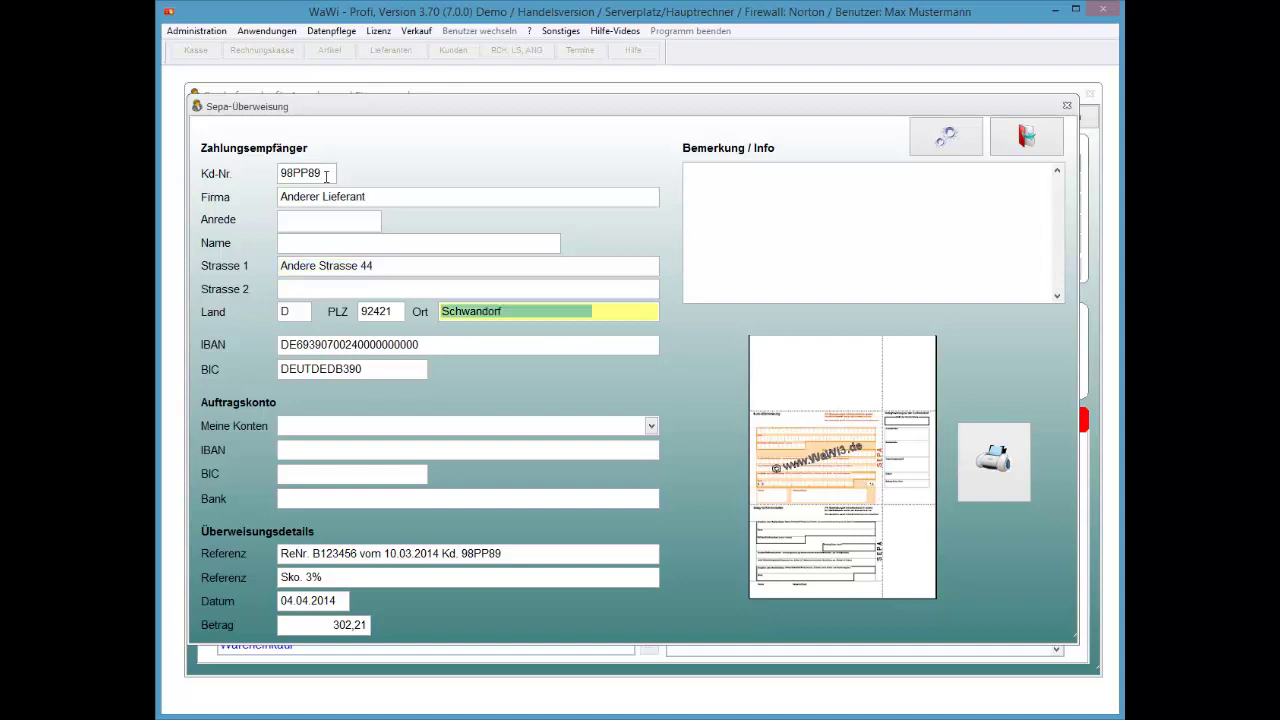
key("Tab")
key("Tab")
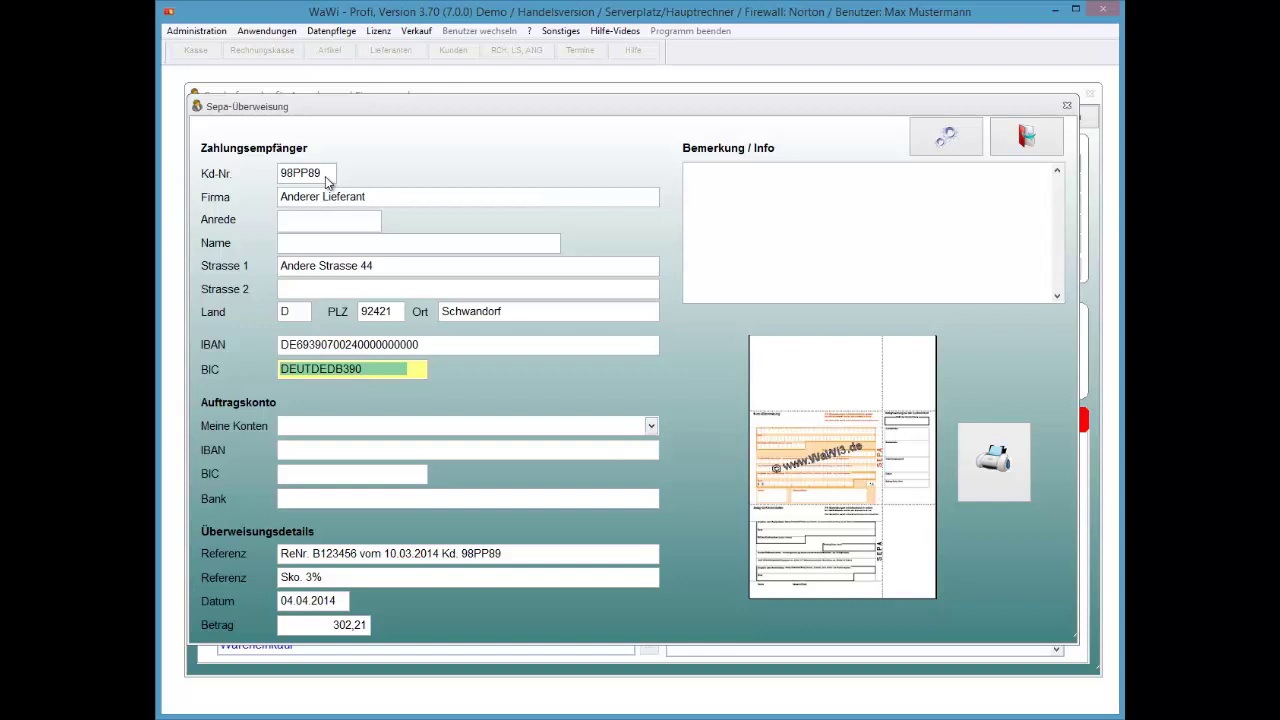
key("Tab")
key("F4")
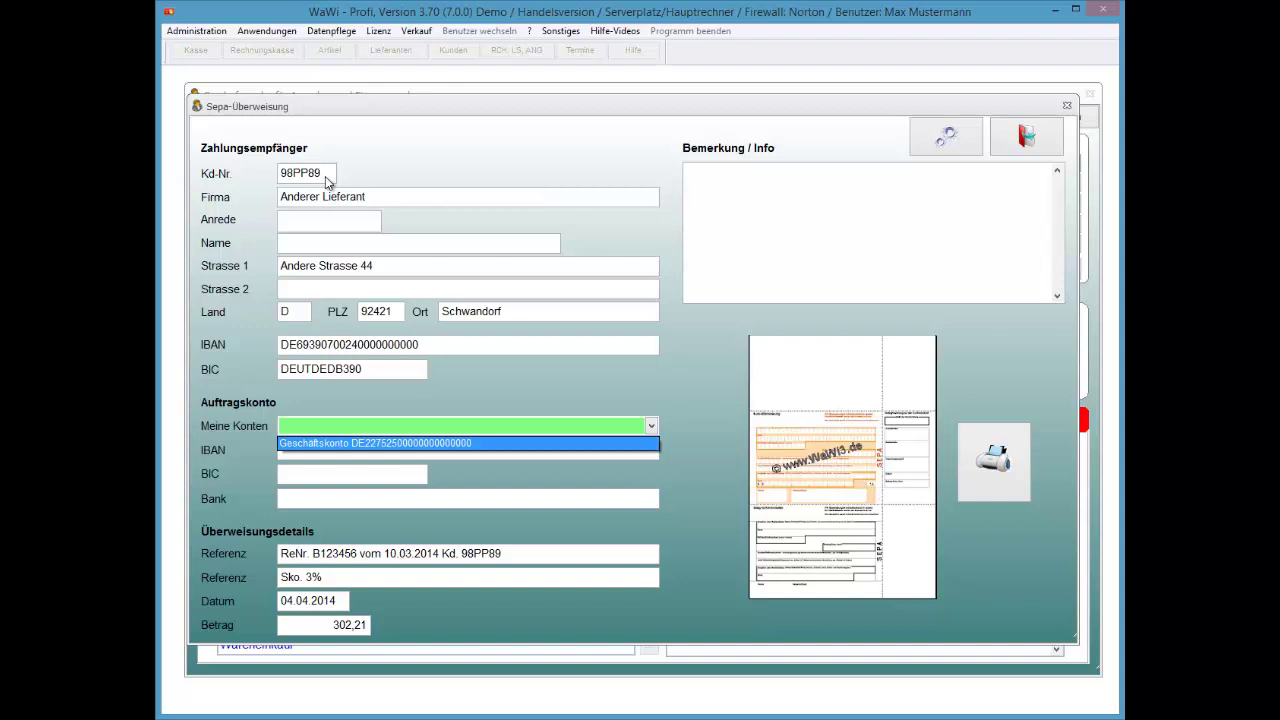
key("Return")
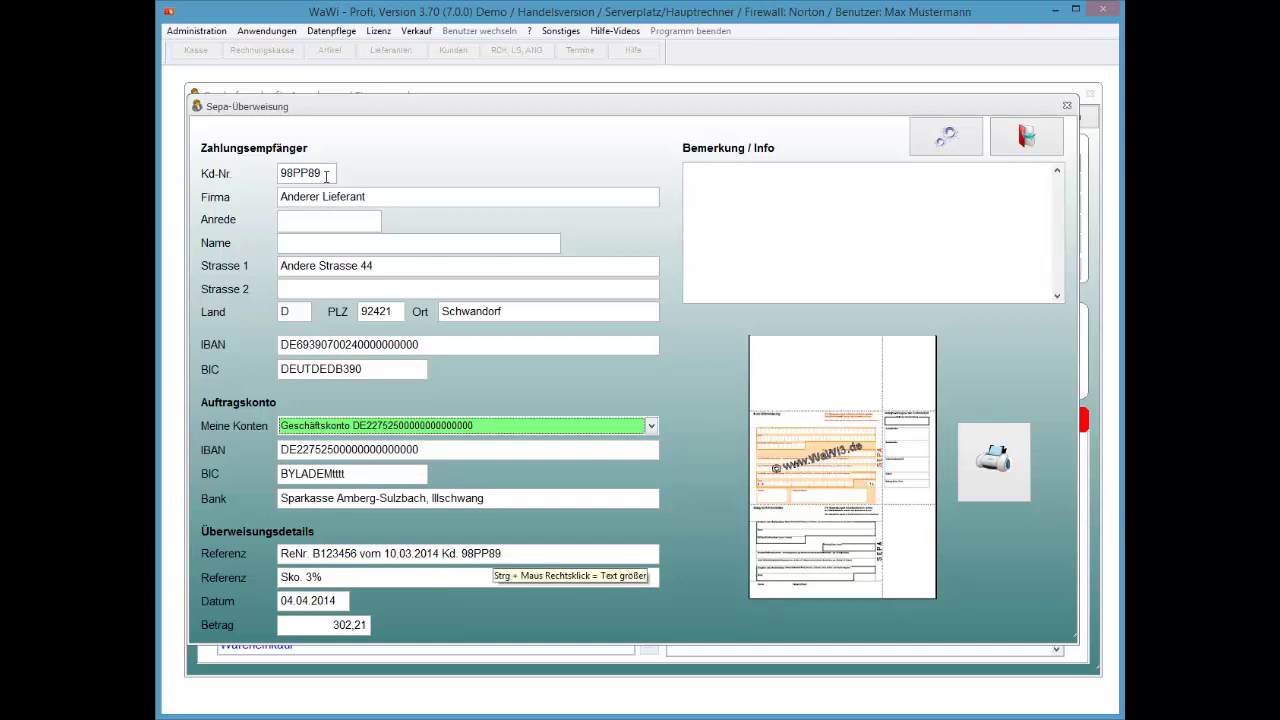
Examine the transfer details: the invoice and customer number in the first reference, the discount reference, the date and the amount
key("Tab")
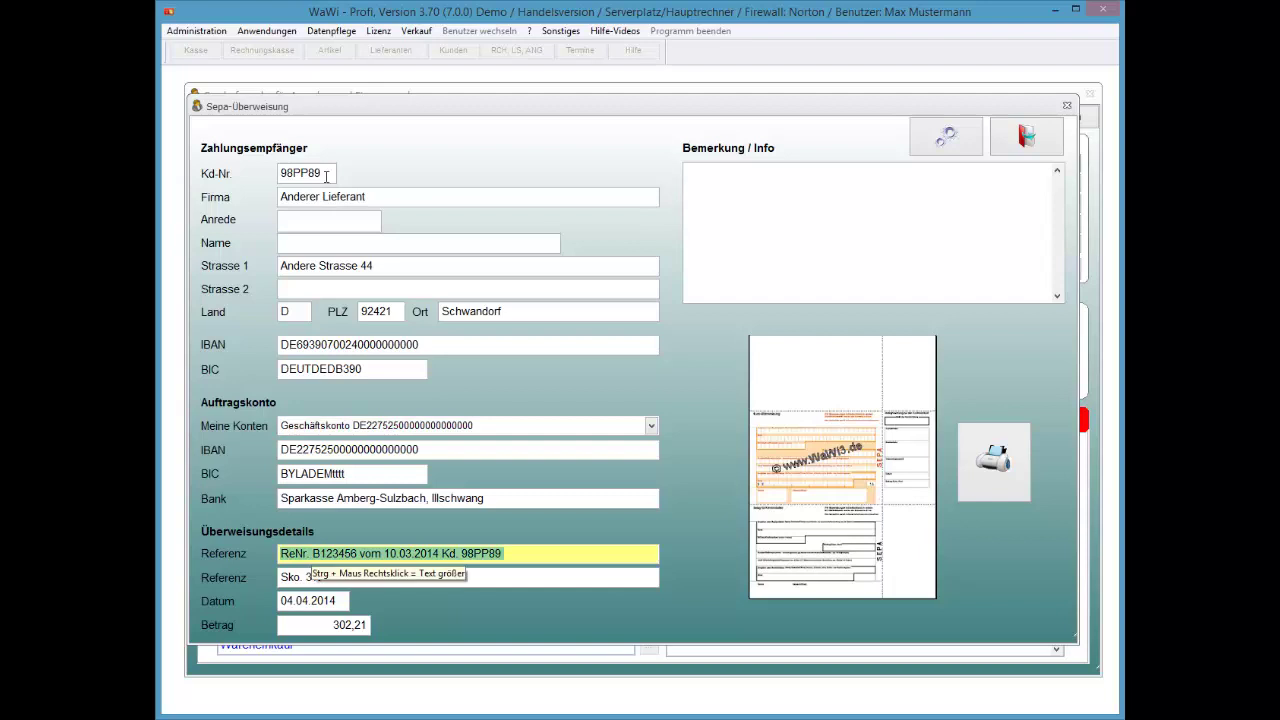
key("ctrl+Right")
key("ctrl+Right")
key("ctrl+Right")
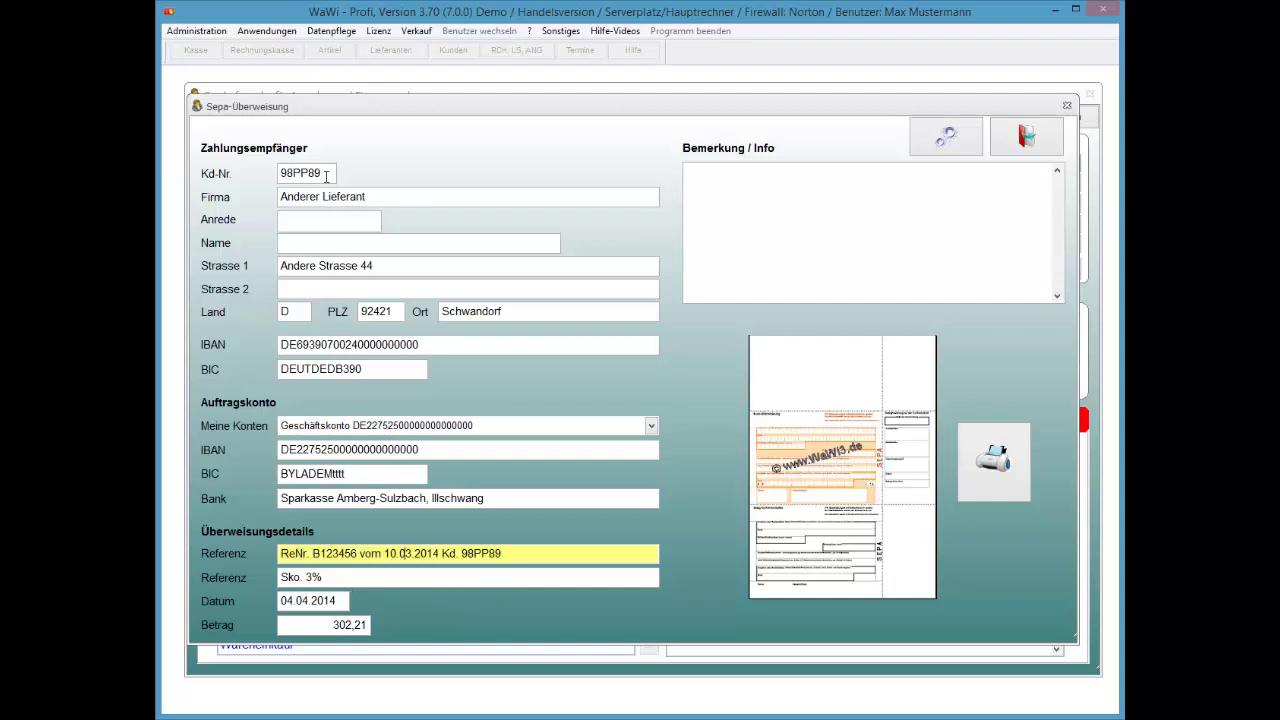
key("shift+Right")
key("shift+Right")
key("shift+Right")
key("shift+Right")
key("shift+Right")
key("shift+Right")
key("shift+Right")
key("shift+Right")
key("shift+Right")
key("shift+Right")
key("shift+Right")
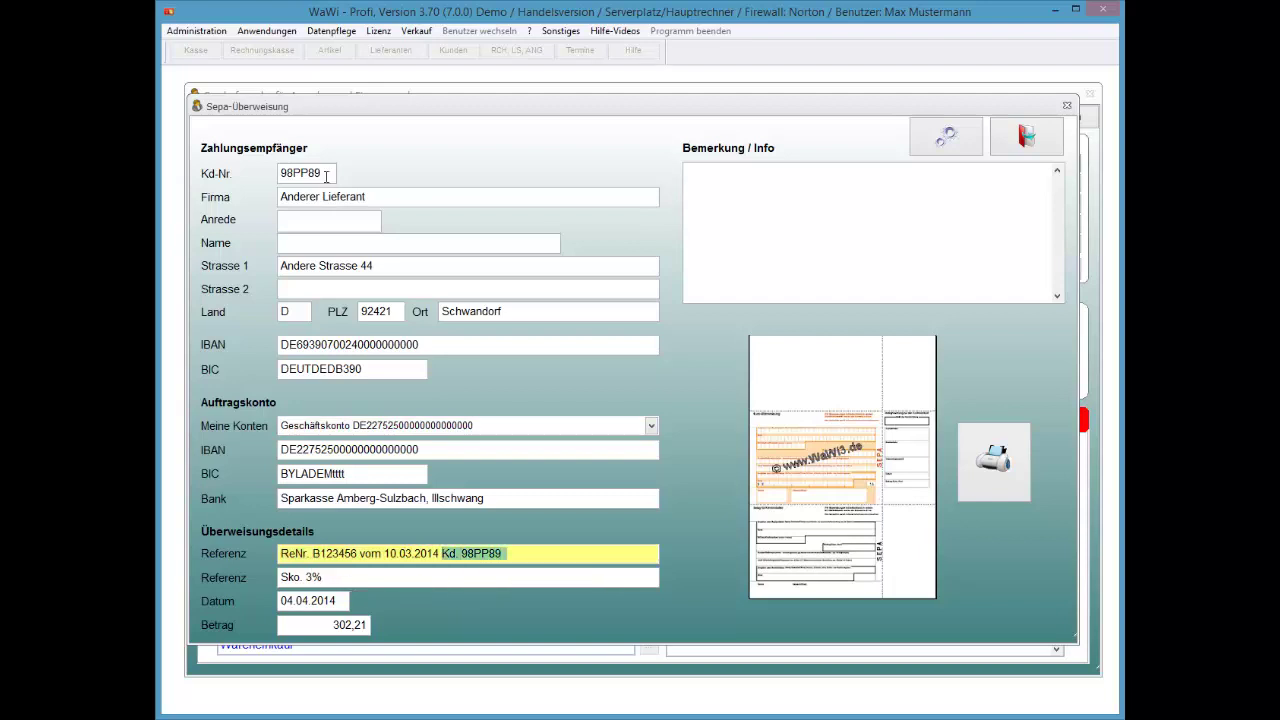
key("Tab")
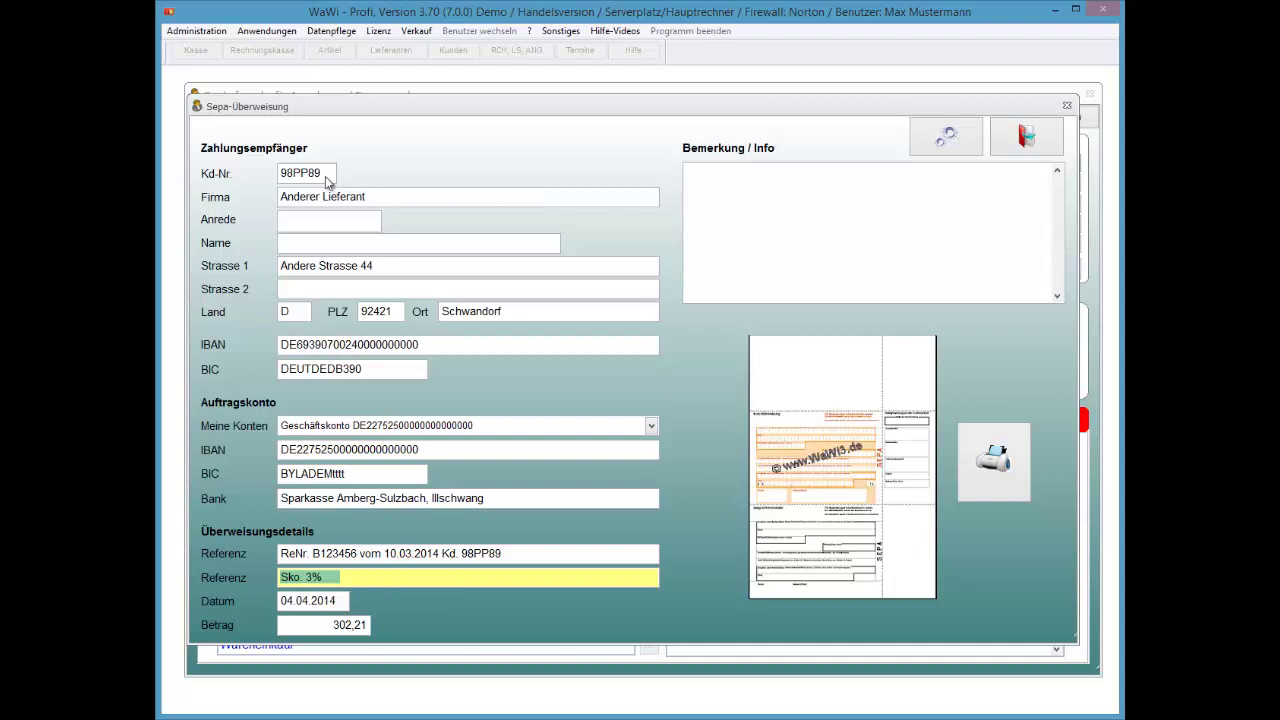
key("Tab")
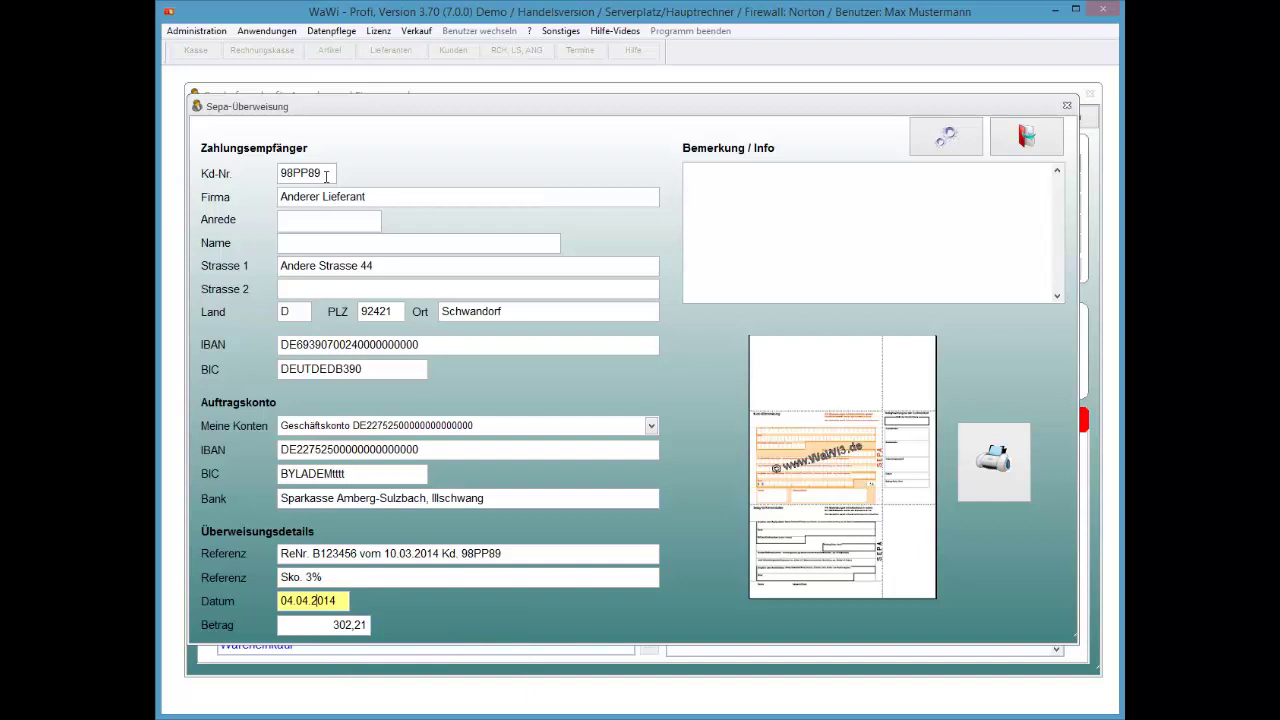
key("Tab")
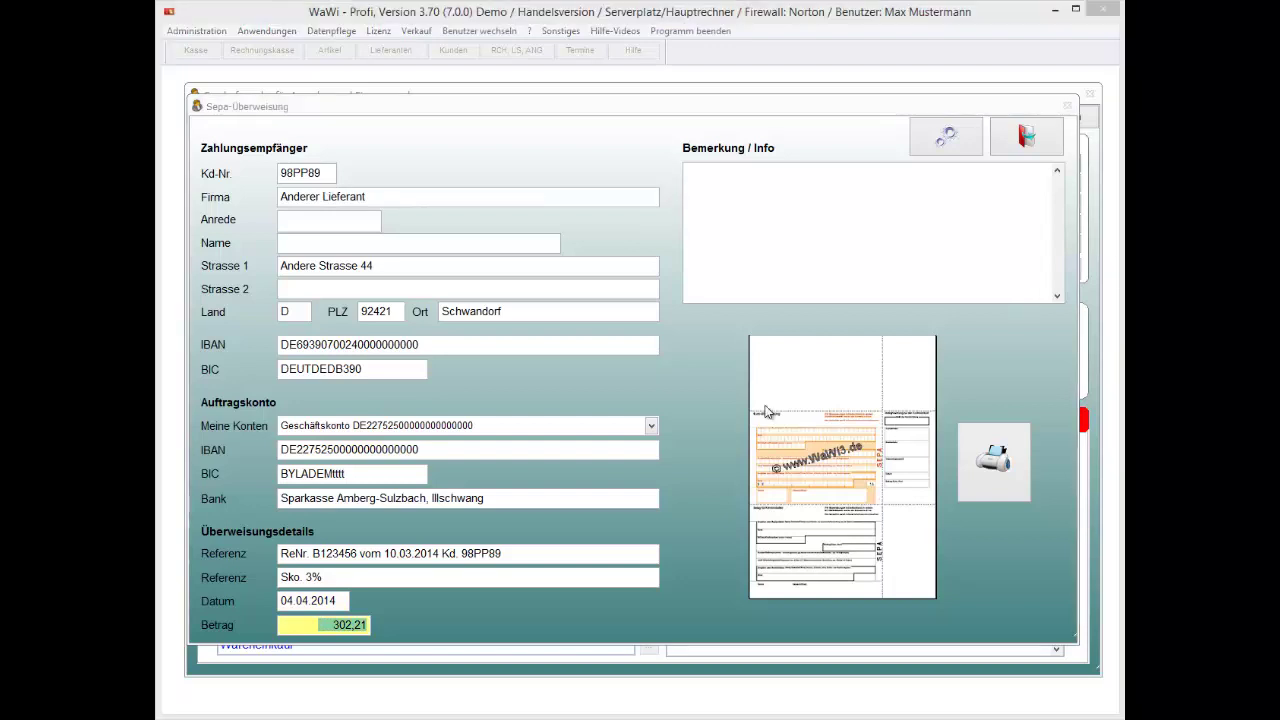
Set the transfer amount to 293,50
left_click(280, 626)
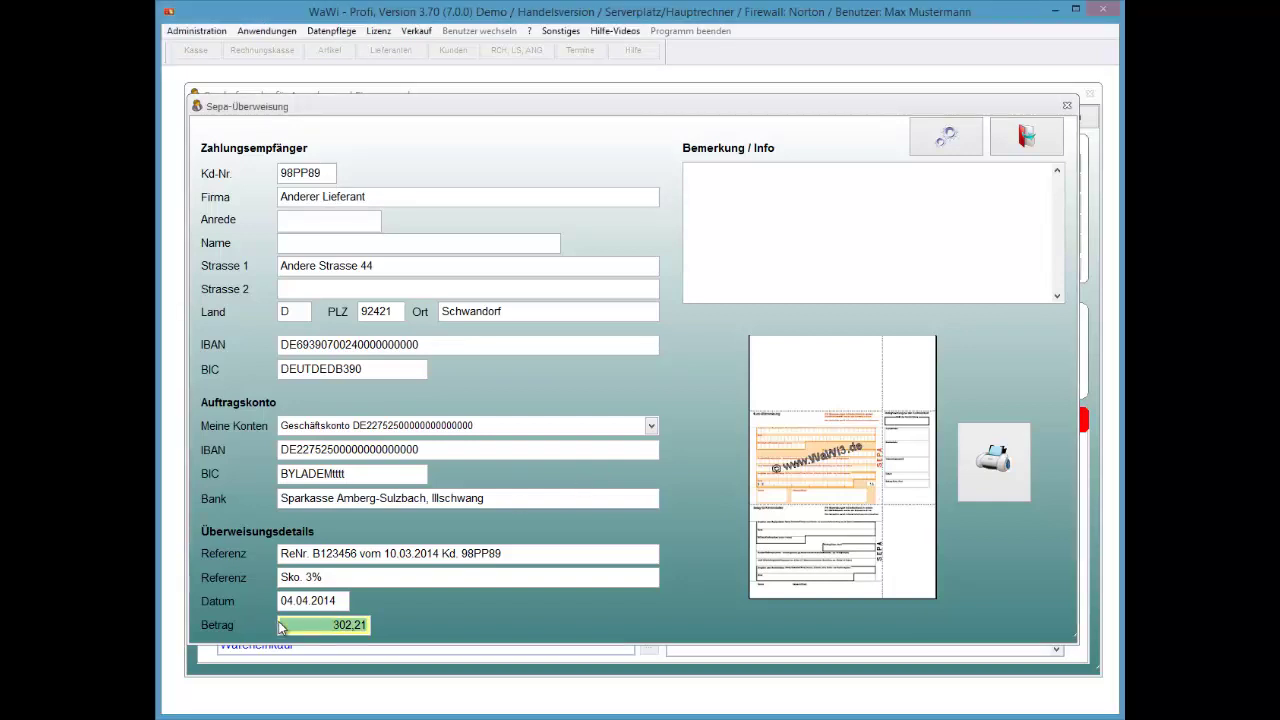
key("Tab")
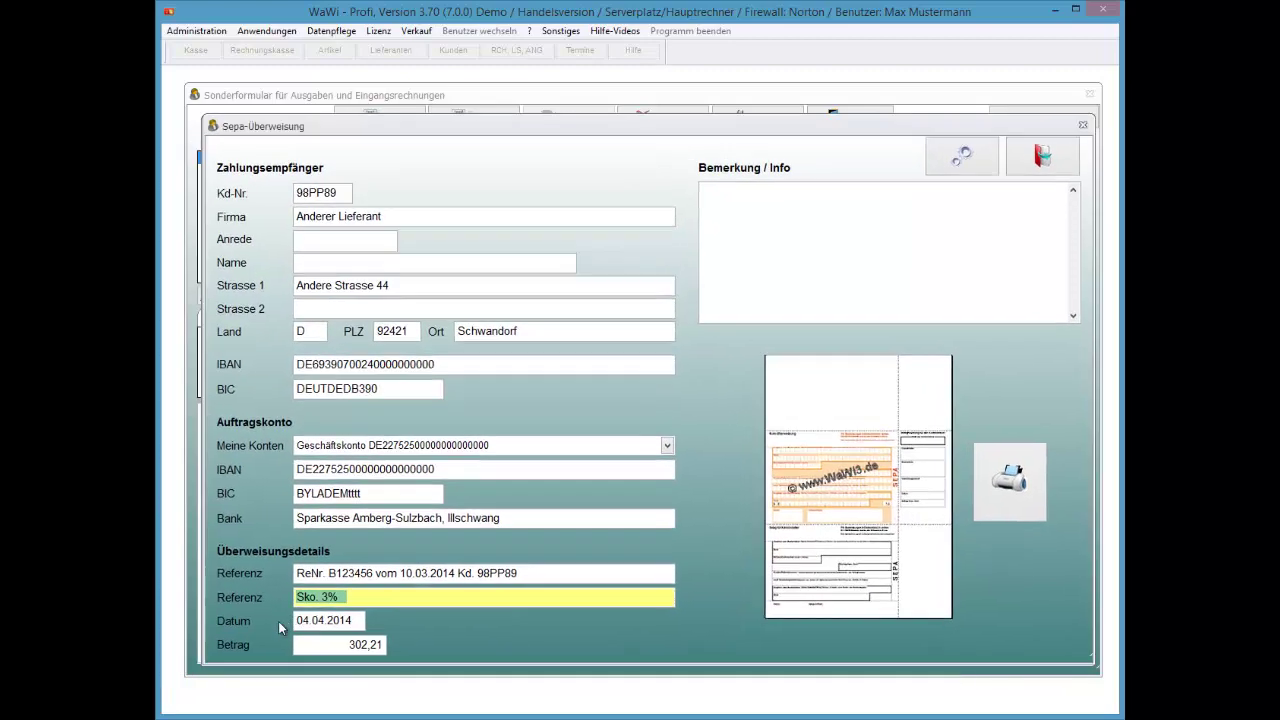
key("Tab")
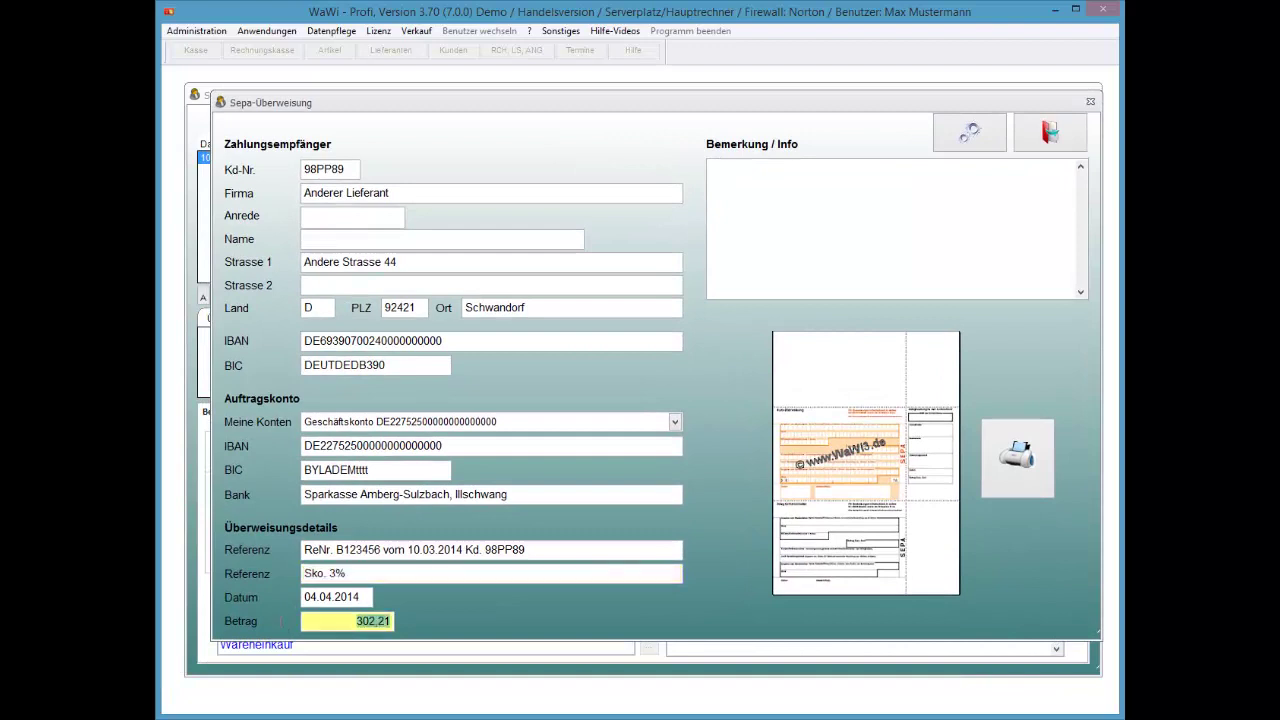
type("293,5")
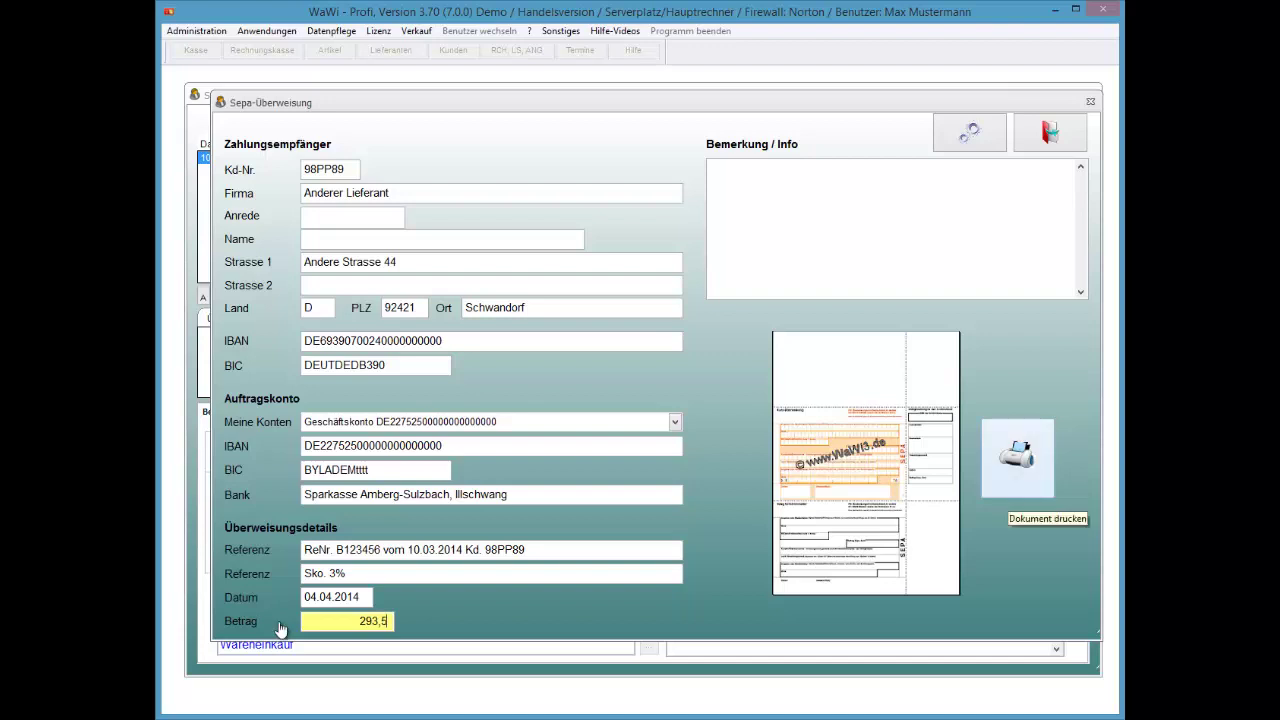
Preview the SEPA transfer printout, choosing the HP Officejet Pro 8600 as output printer, and close the preview
key("Return")
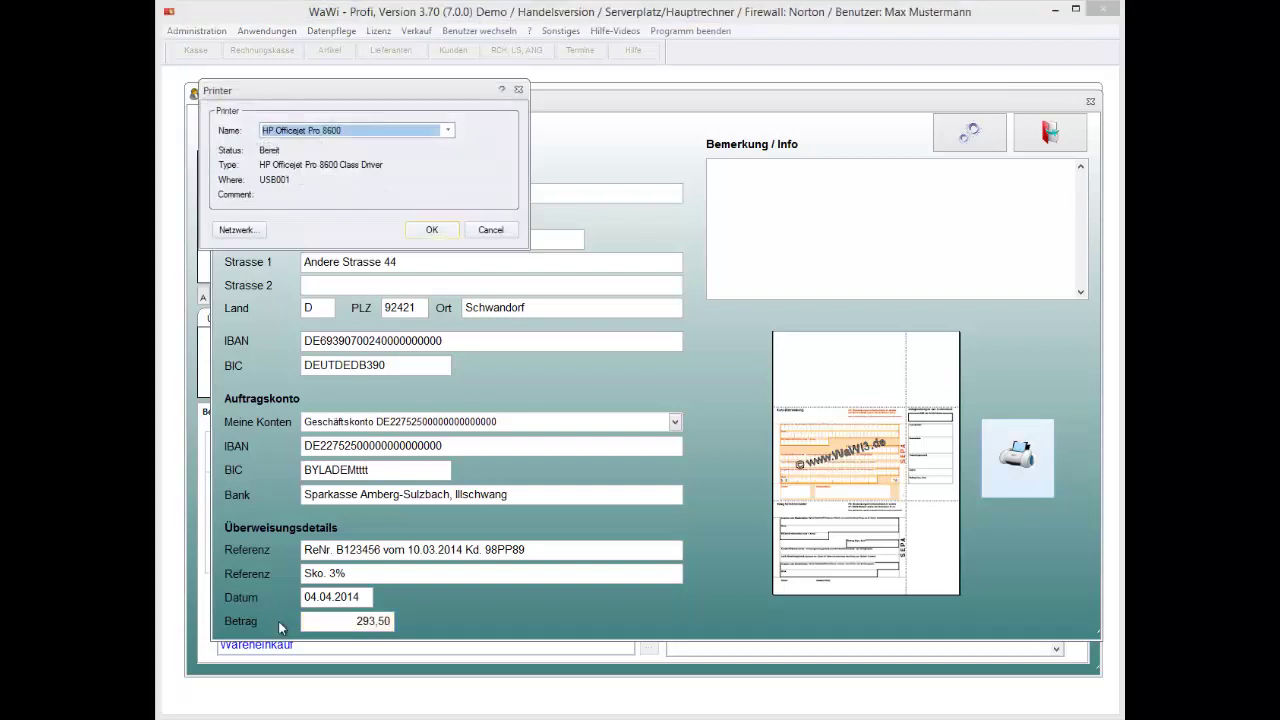
key("Return")
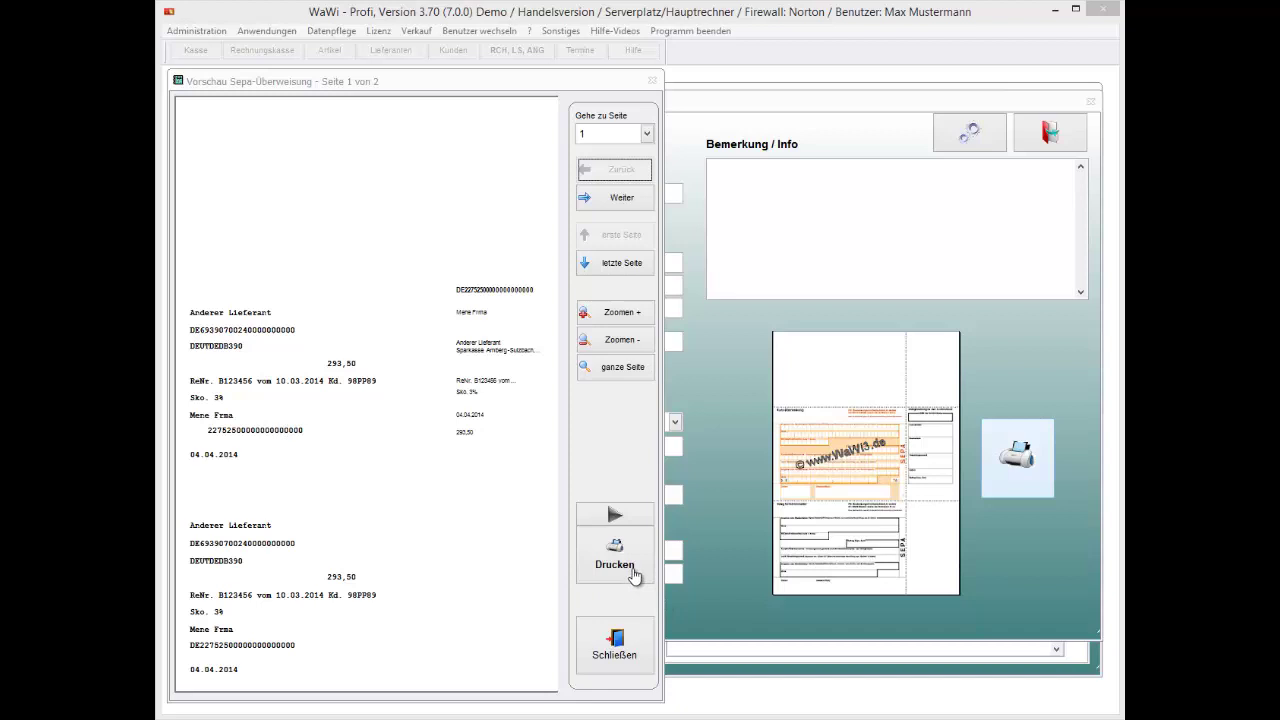
left_click(626, 520)
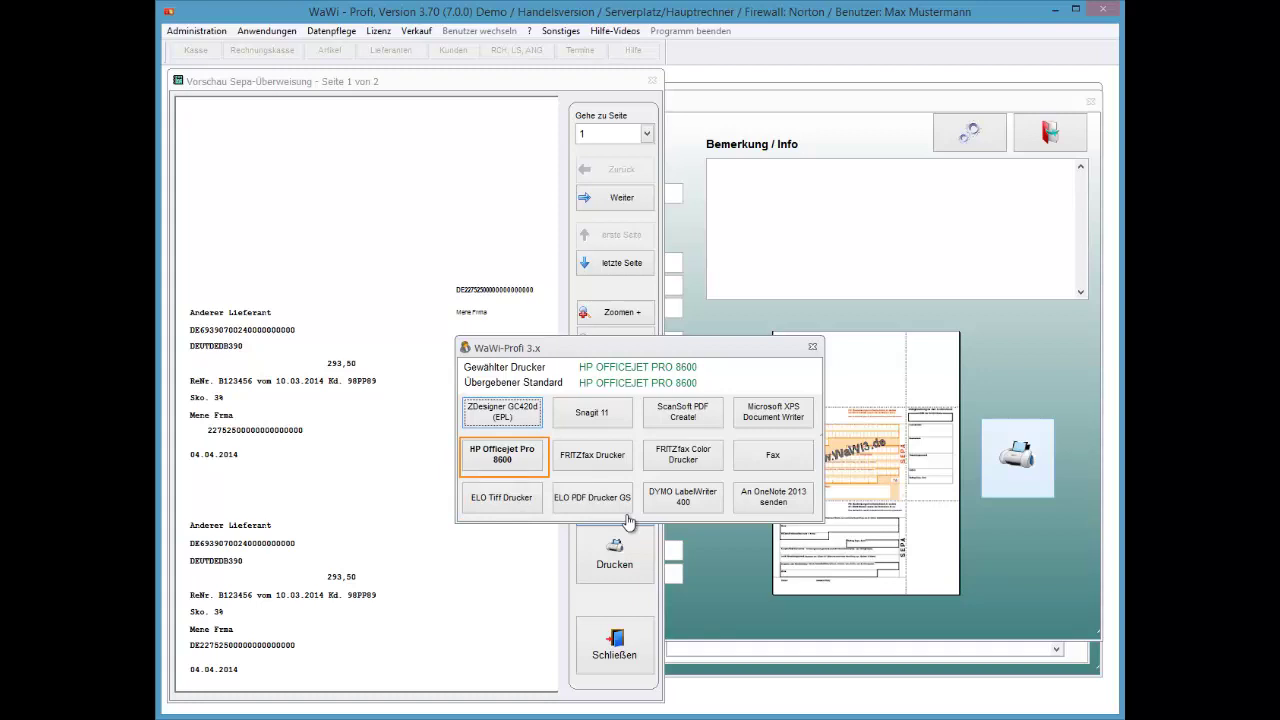
key("Right")
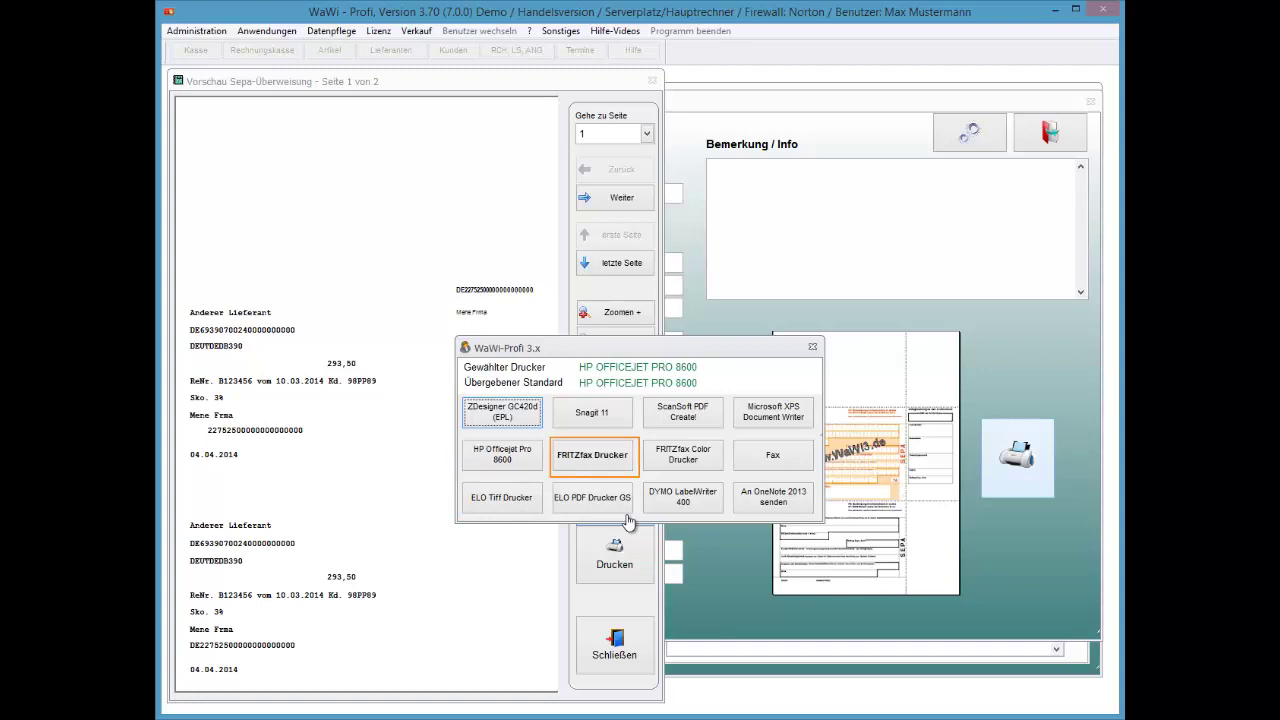
key("Left")
key("Return")
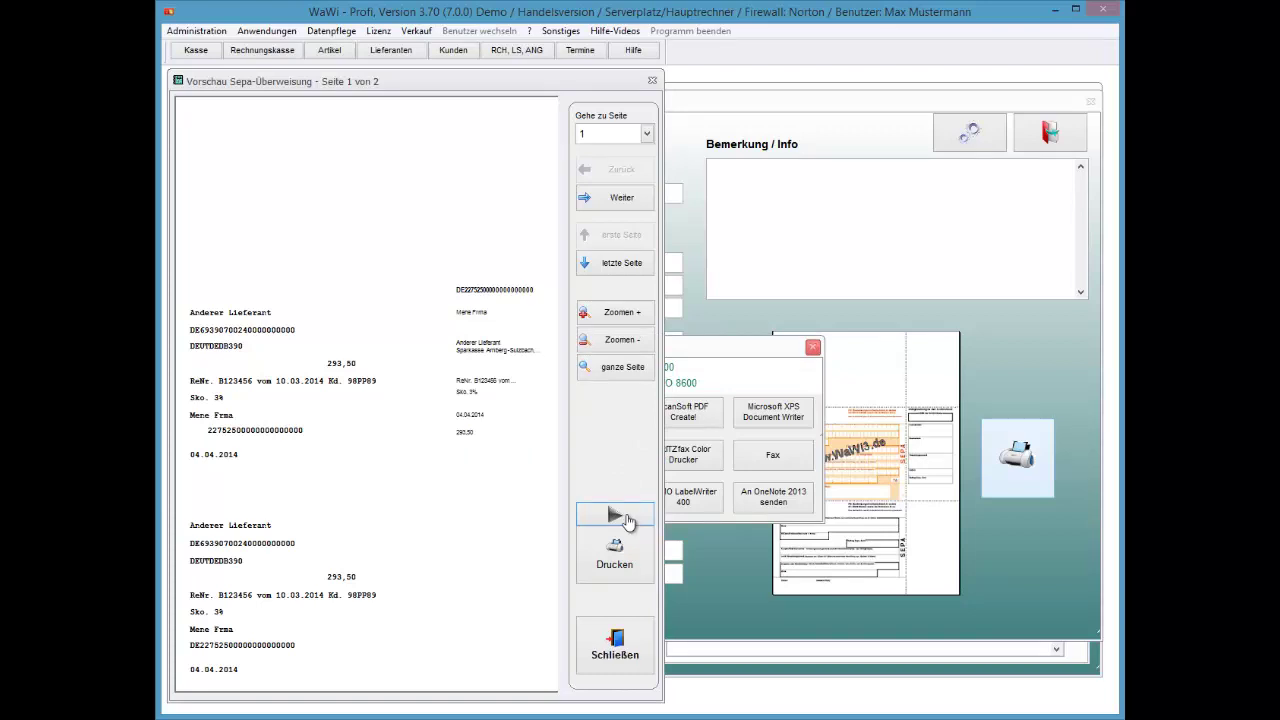
left_click(626, 517)
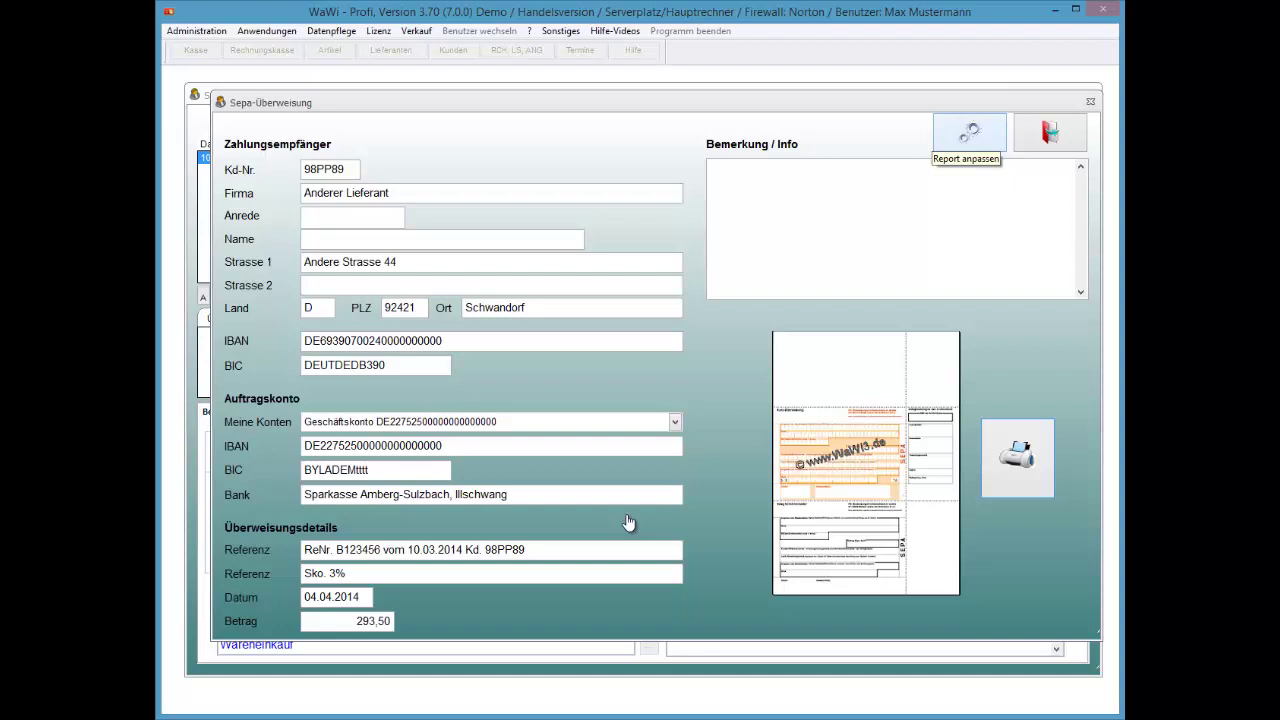
Open the transfer's report layout for customization and bring up the properties of the small amount field on the receipt stub
left_click(969, 131)
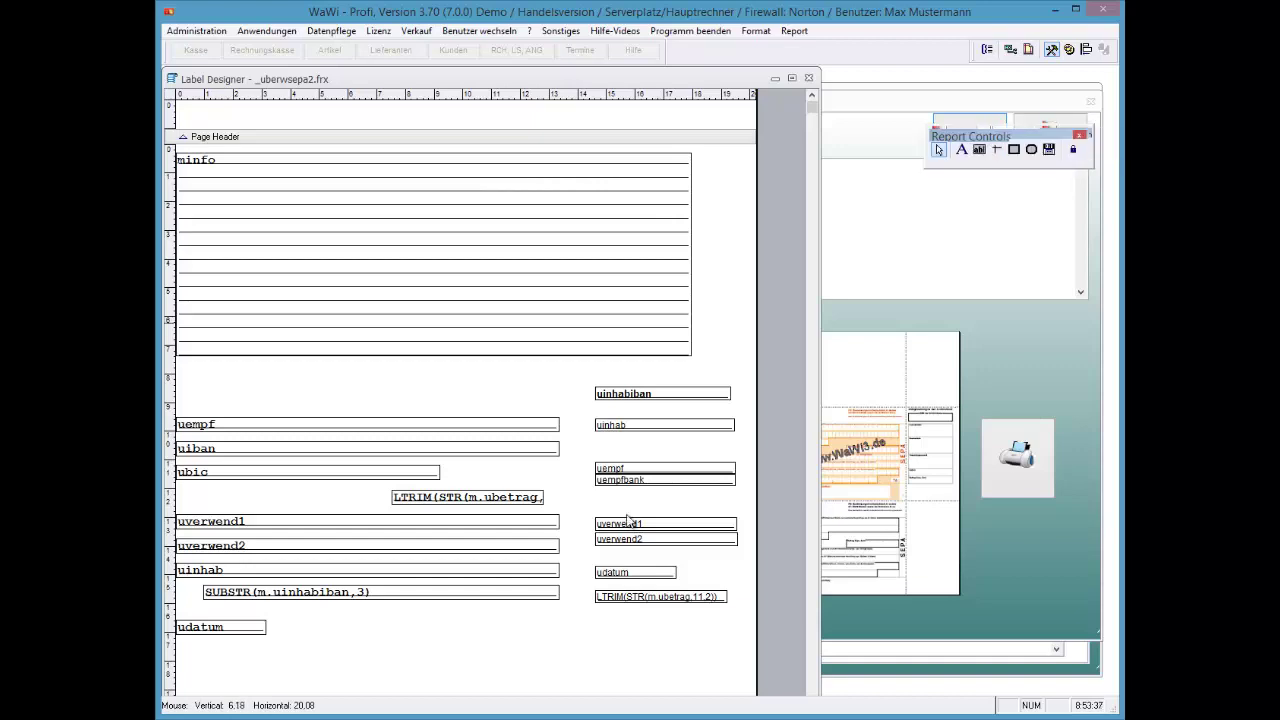
scroll(628, 520, "down", 3)
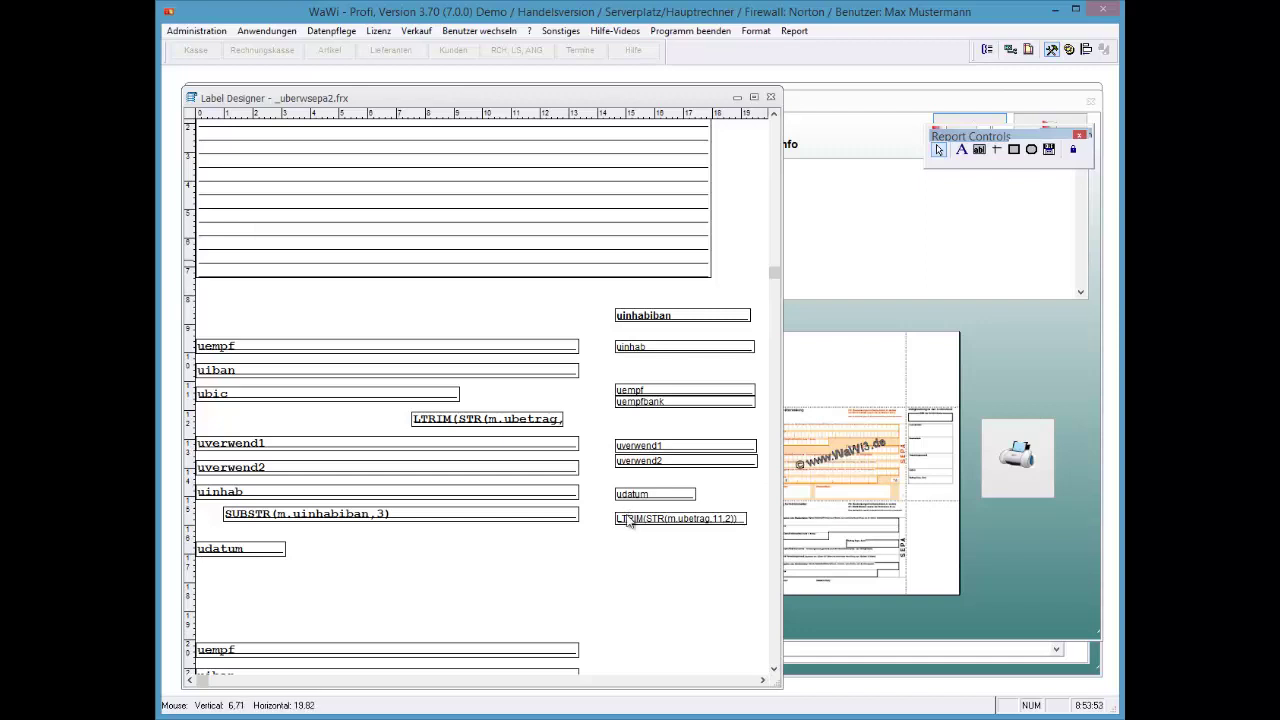
double_click(628, 519)
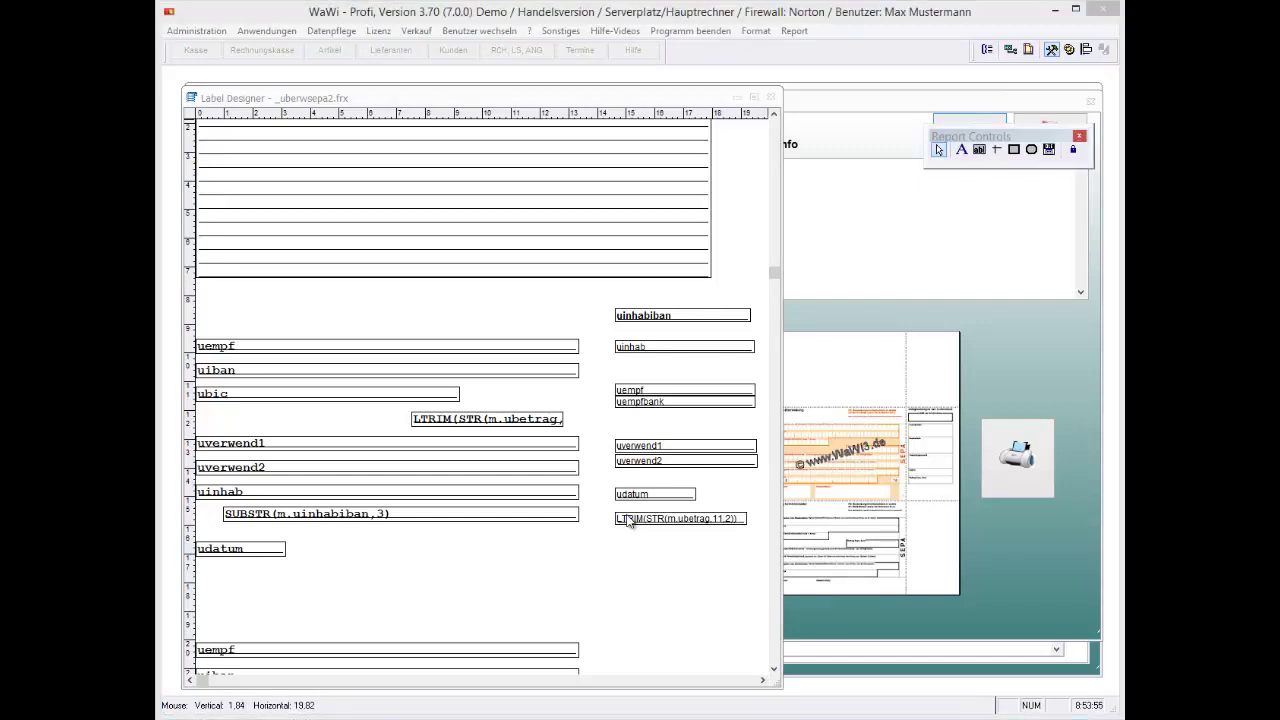